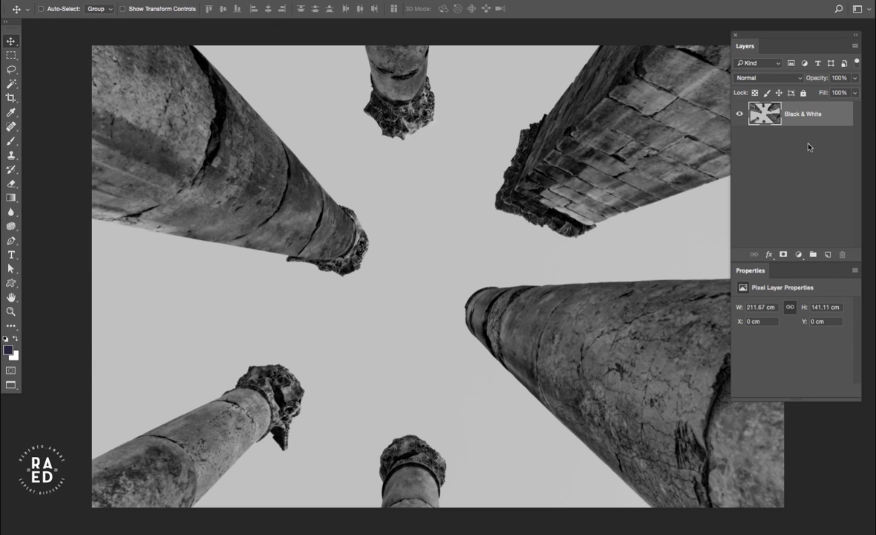
# Add a Gradient Map adjustment layer over the columns photo and open its gradient colours
pyautogui.click(800, 254)
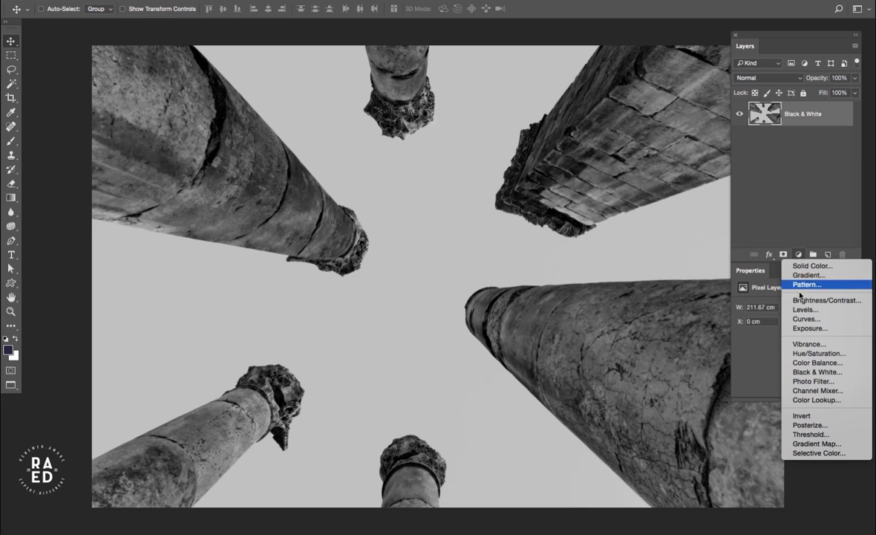
pyautogui.click(801, 444)
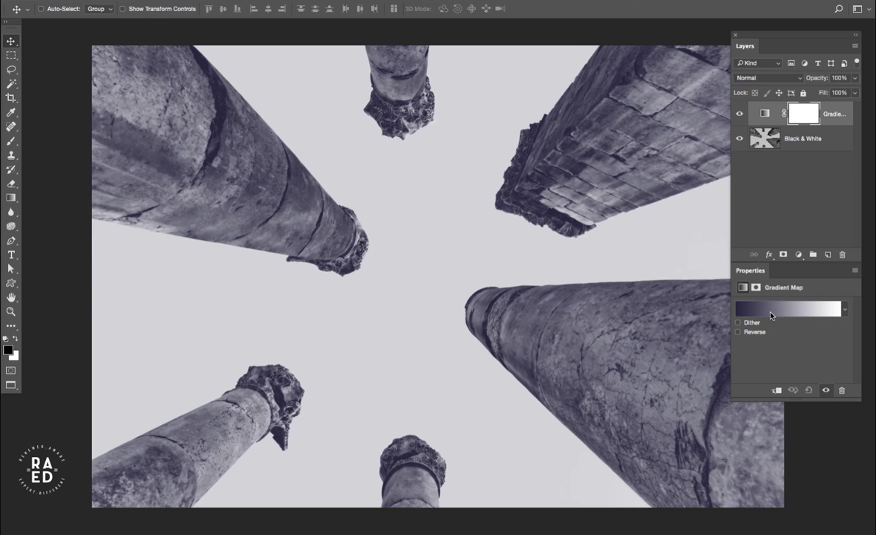
pyautogui.click(771, 315)
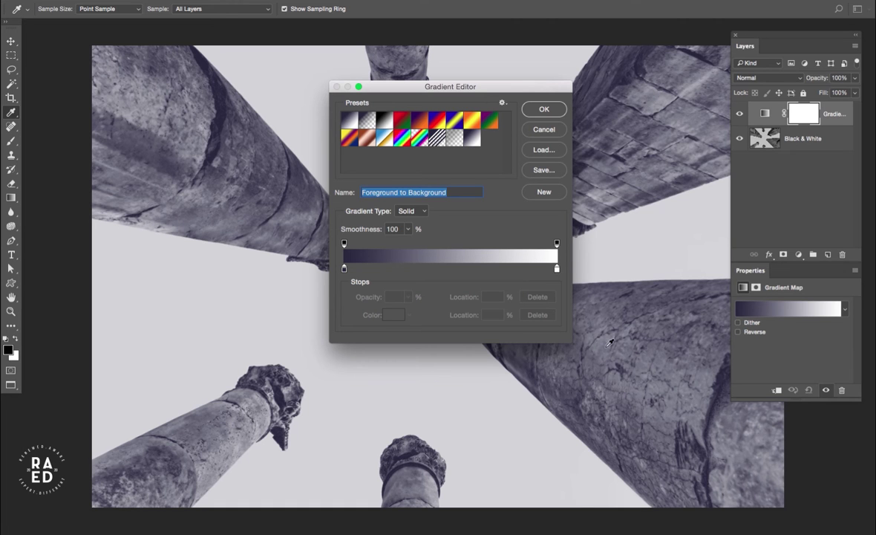
# Change the gradient's white end stop to blue
pyautogui.doubleClick(557, 269)
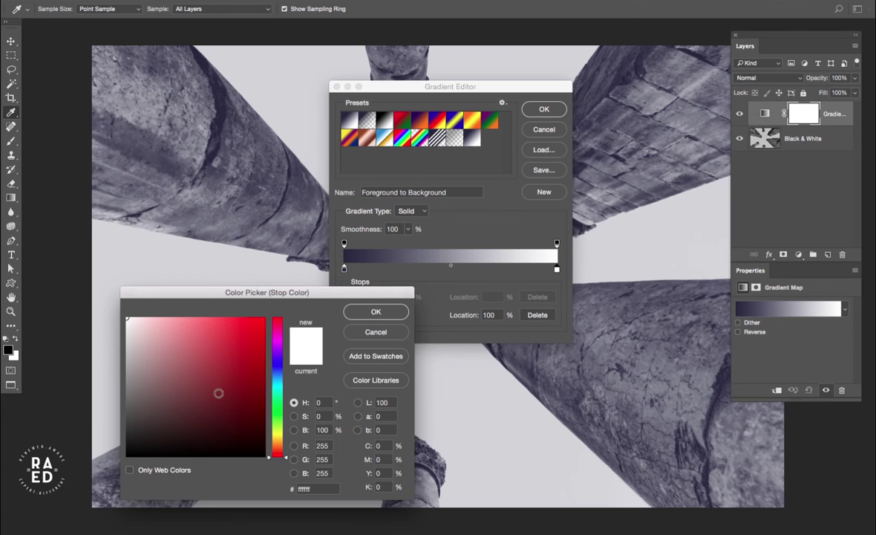
pyautogui.click(276, 378)
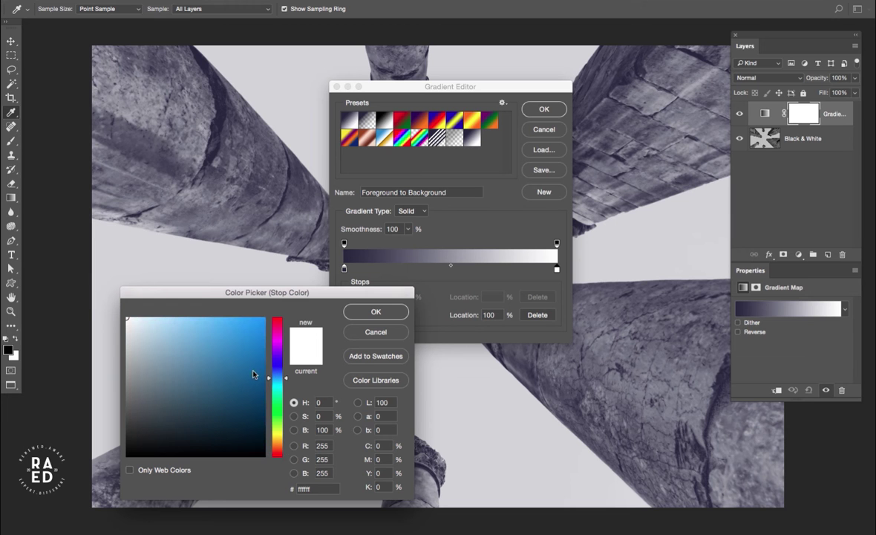
pyautogui.click(244, 366)
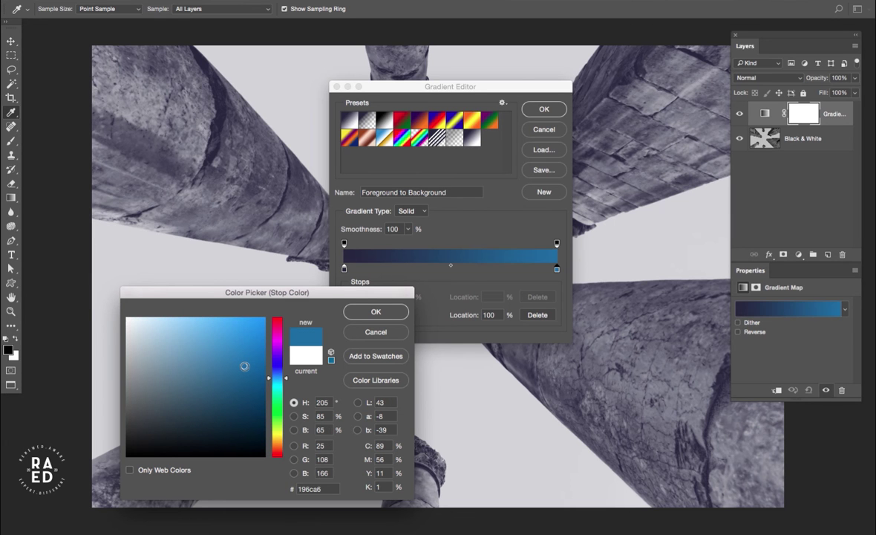
pyautogui.click(374, 313)
# Add an orange colour stop midway along the gradient
pyautogui.click(444, 268)
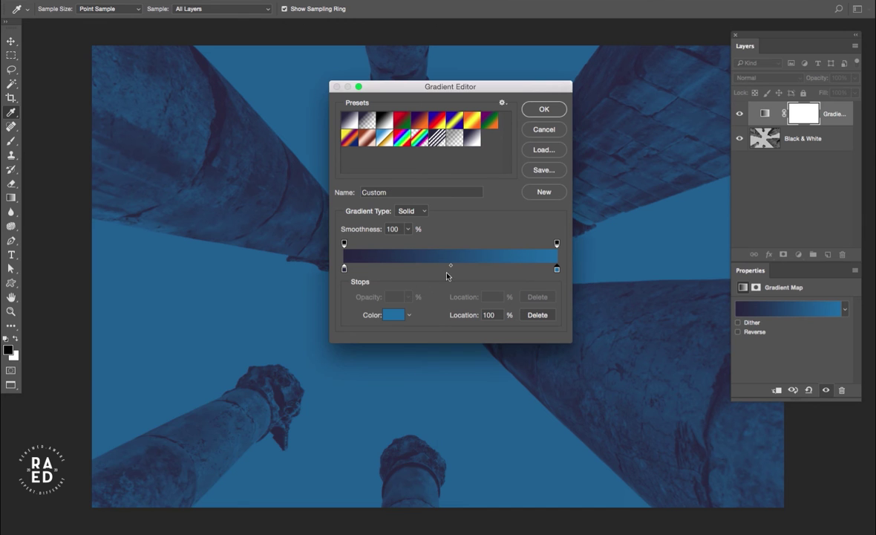
pyautogui.doubleClick(444, 268)
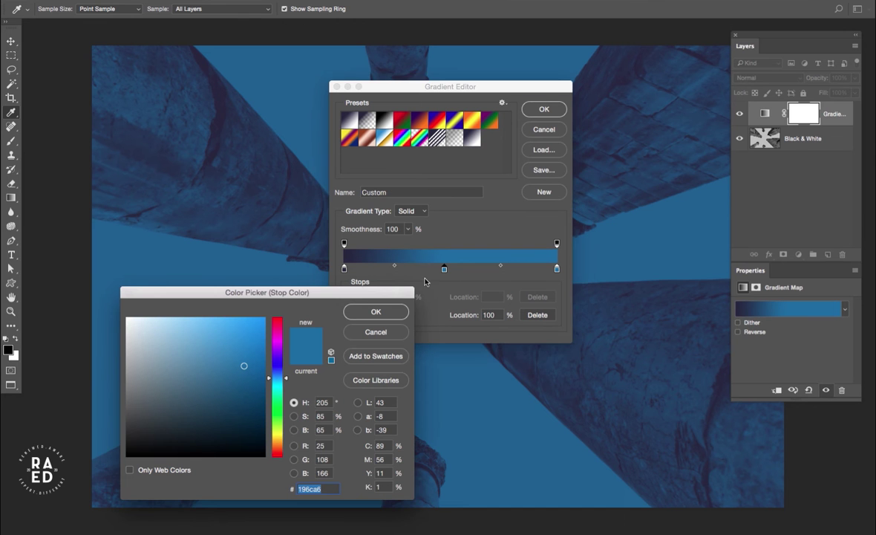
pyautogui.click(277, 445)
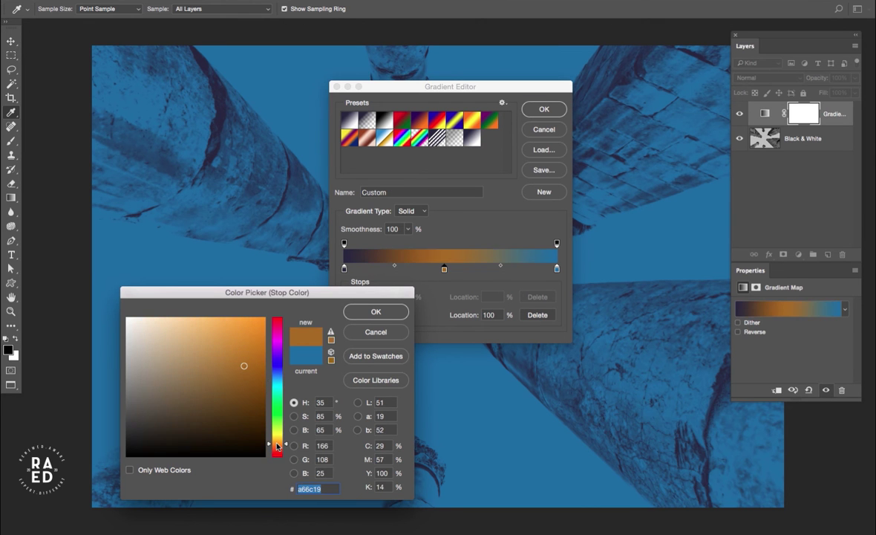
pyautogui.click(229, 362)
pyautogui.click(367, 312)
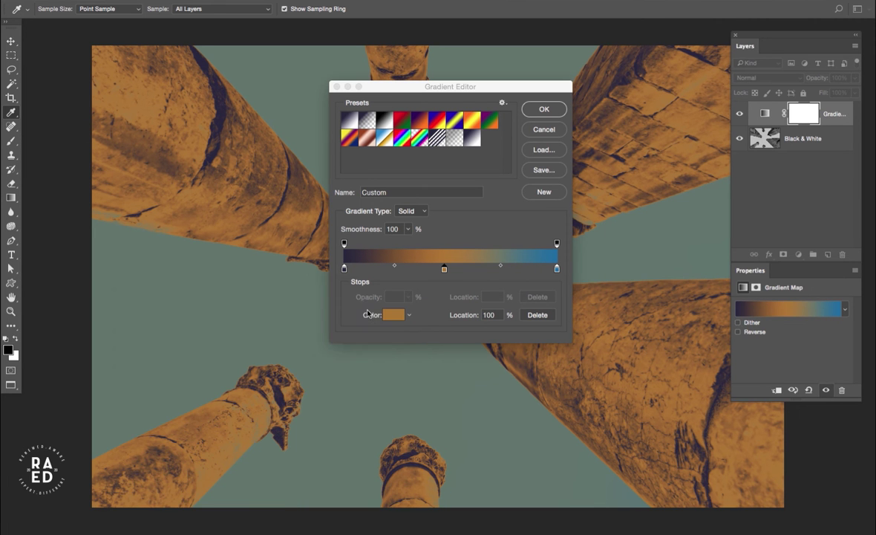
# Change the gradient's dark start stop to dark brown
pyautogui.click(344, 268)
pyautogui.doubleClick(344, 268)
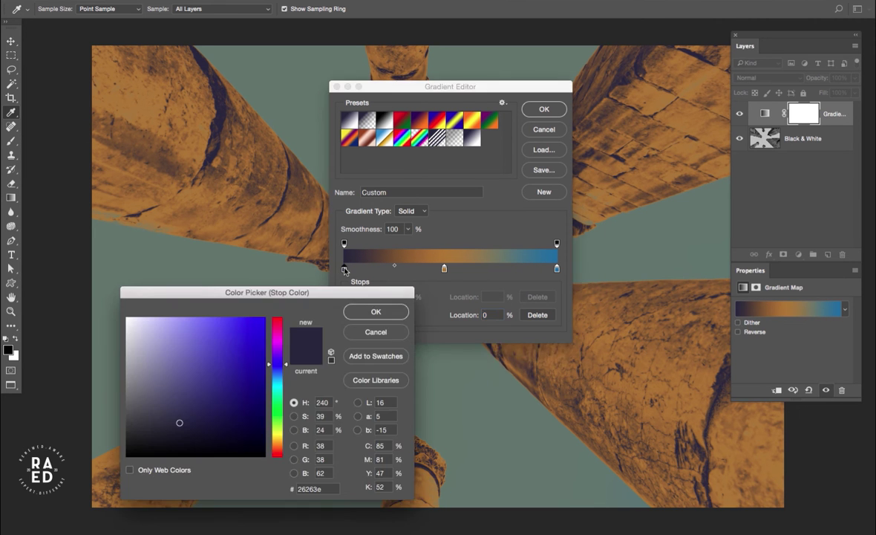
pyautogui.click(280, 449)
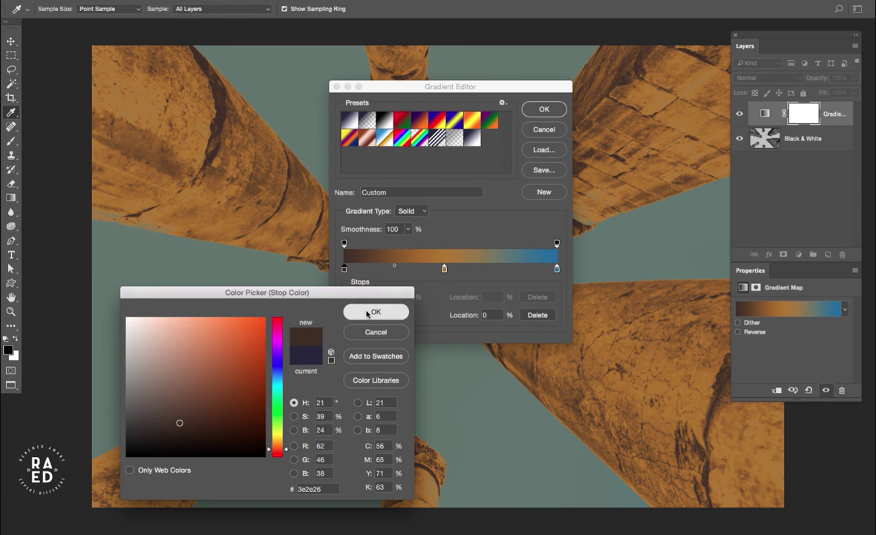
pyautogui.click(367, 313)
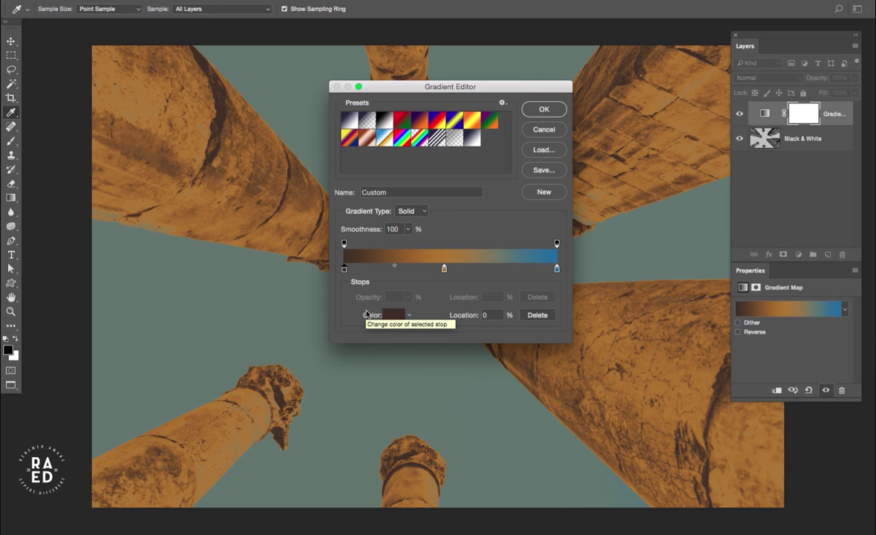
# Apply the brown-orange-blue gradient, set the layer to Color blend mode, and reopen the gradient
pyautogui.click(544, 110)
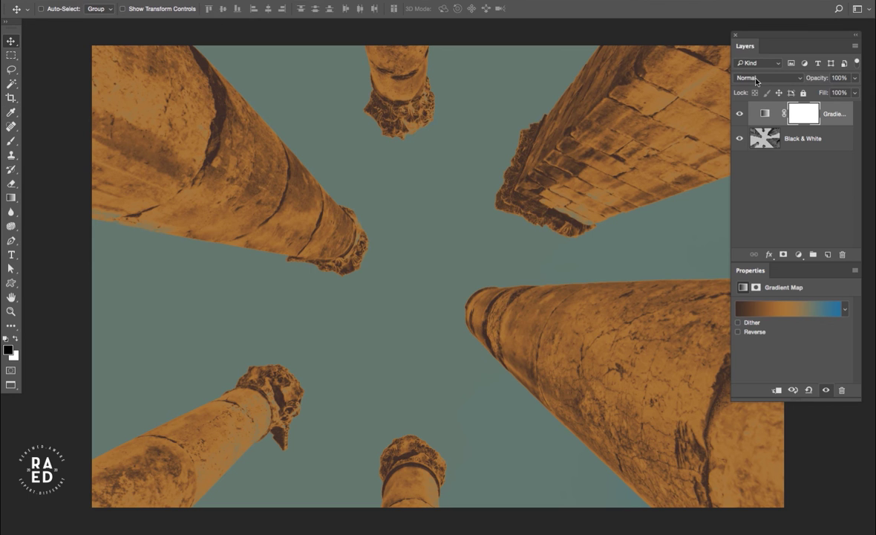
pyautogui.click(755, 79)
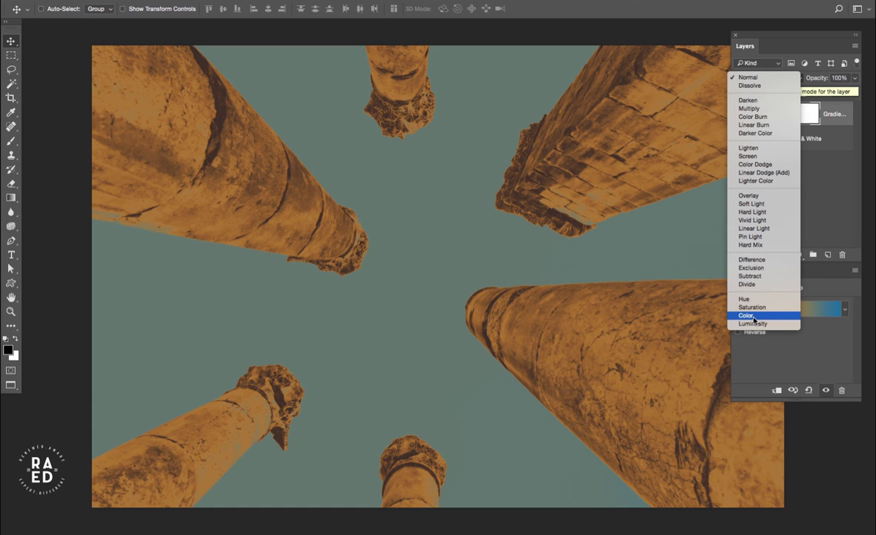
pyautogui.click(753, 318)
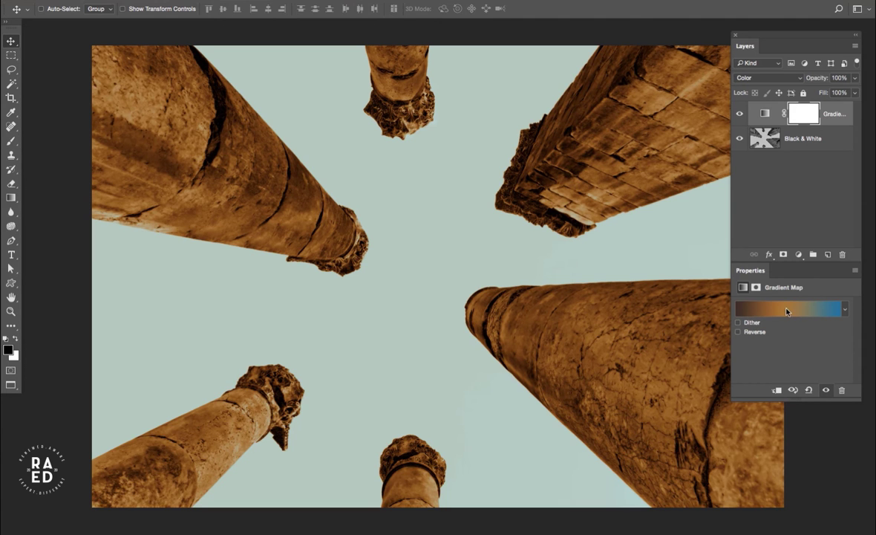
pyautogui.click(787, 311)
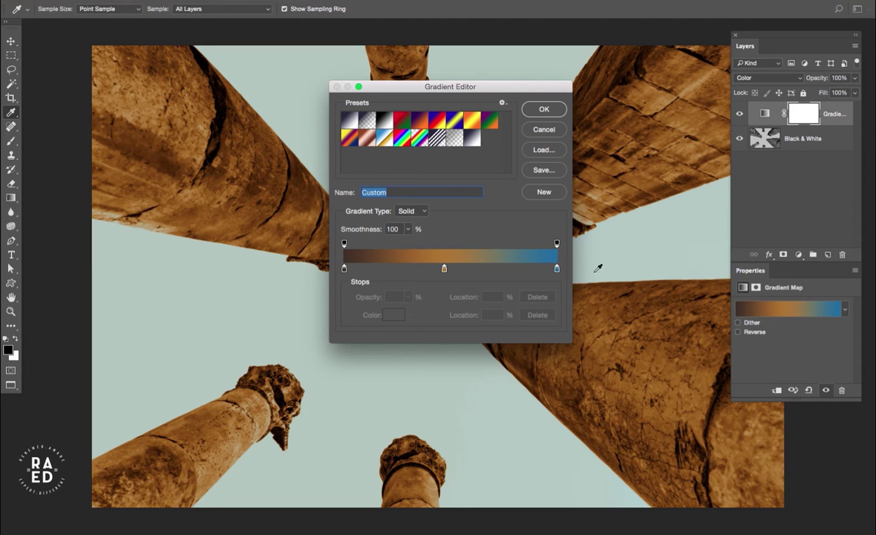
# Move the orange stop toward the blue end and set the blue stop at 76%, then confirm
pyautogui.moveTo(557, 271); pyautogui.dragTo(513, 270)
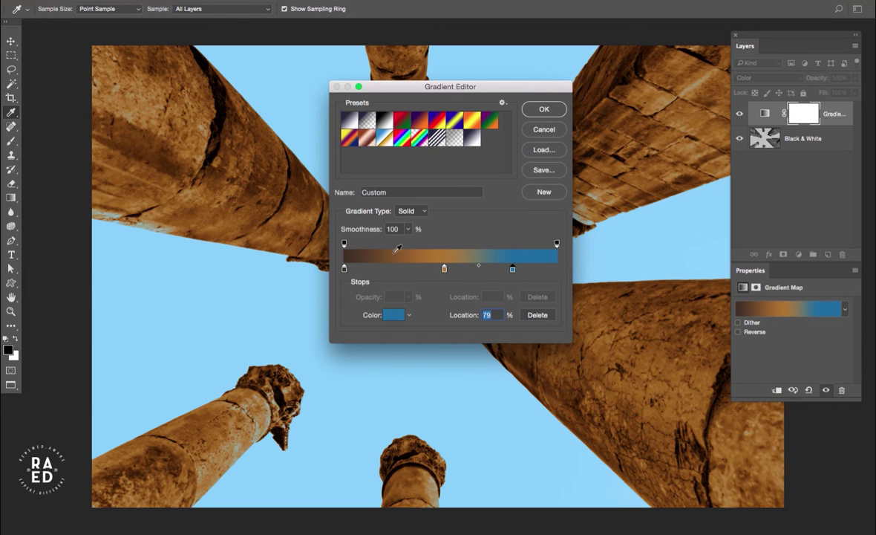
pyautogui.click(444, 269)
pyautogui.moveTo(444, 270); pyautogui.dragTo(484, 269)
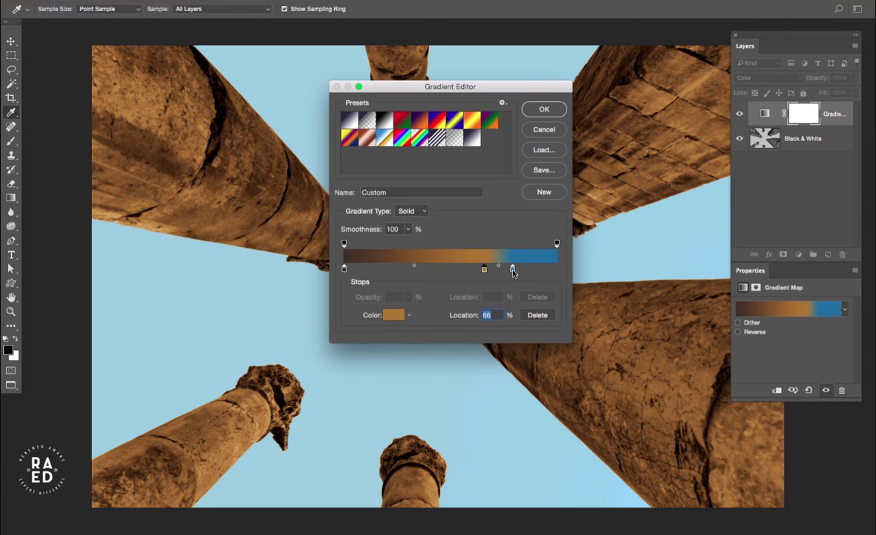
pyautogui.moveTo(513, 269); pyautogui.dragTo(506, 269)
pyautogui.click(534, 111)
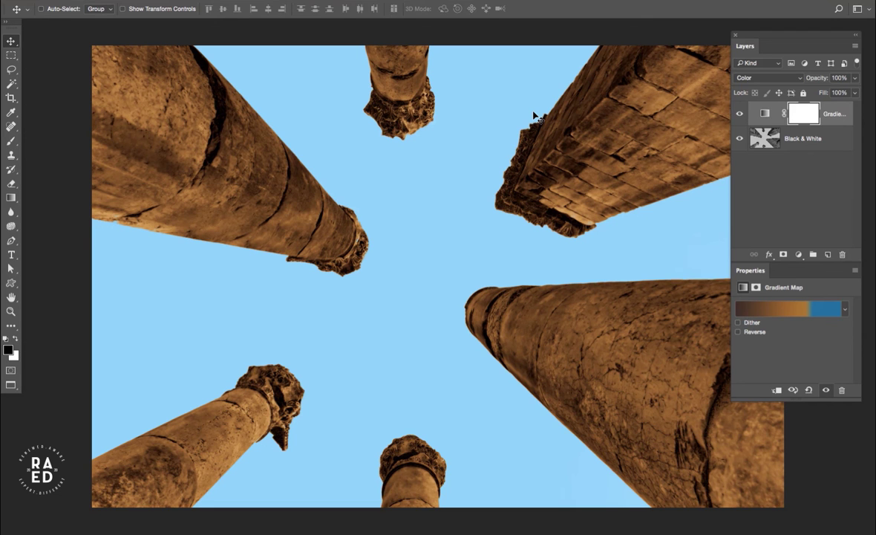
# Compare the teddy bear's tan tint off and on, select Recolor, then switch to the forest photo
pyautogui.press('ctrl')
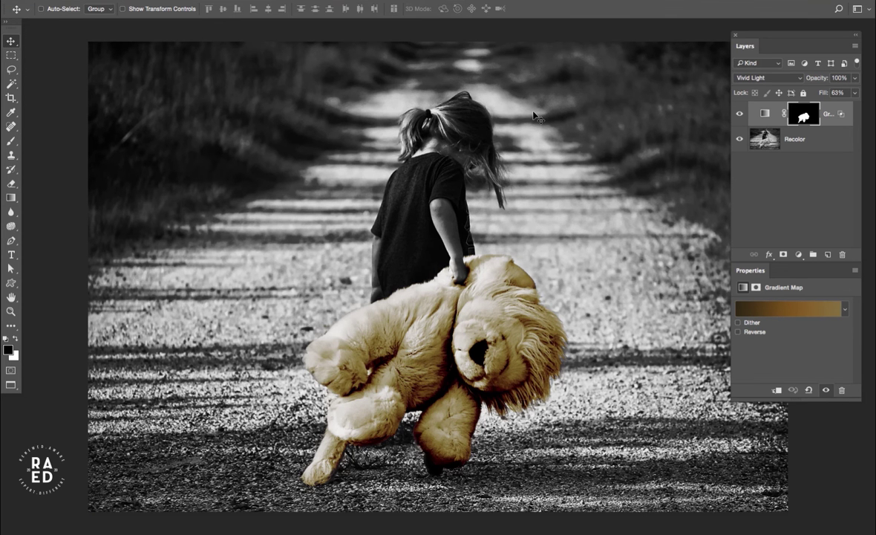
pyautogui.click(740, 115)
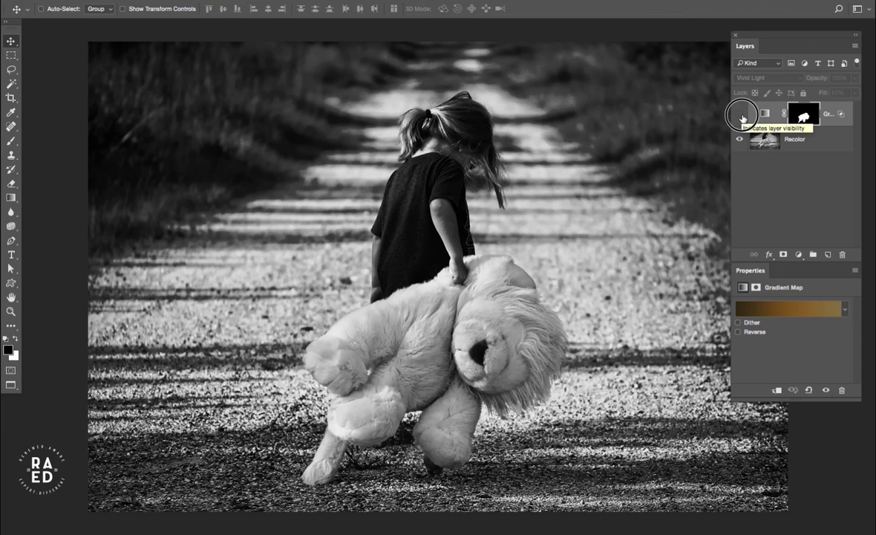
pyautogui.click(740, 115)
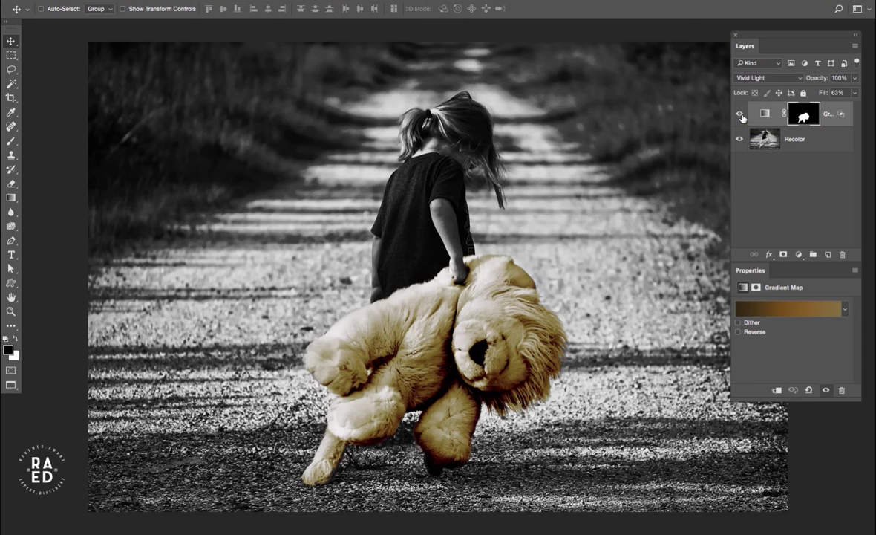
pyautogui.click(777, 146)
pyautogui.press('ctrl')
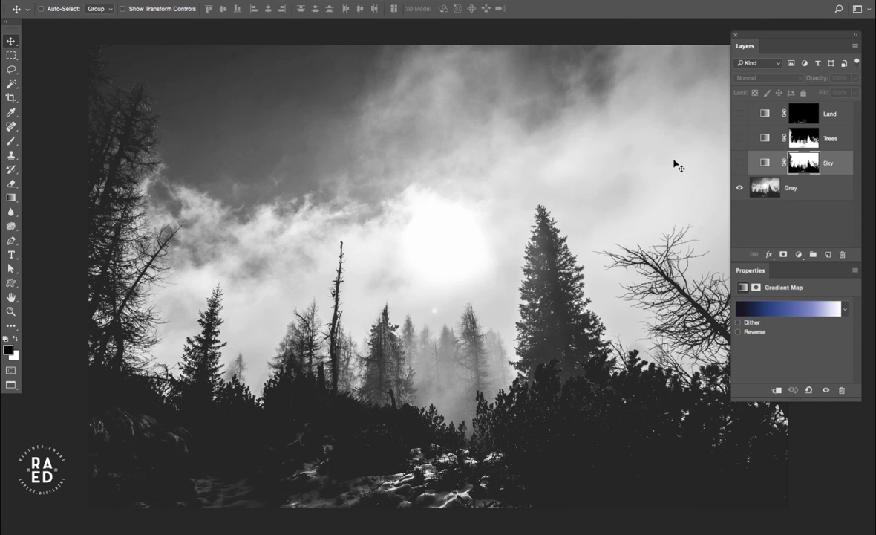
# Make the Sky, Trees and Land gradient maps visible and open the Sky gradient
pyautogui.click(739, 164)
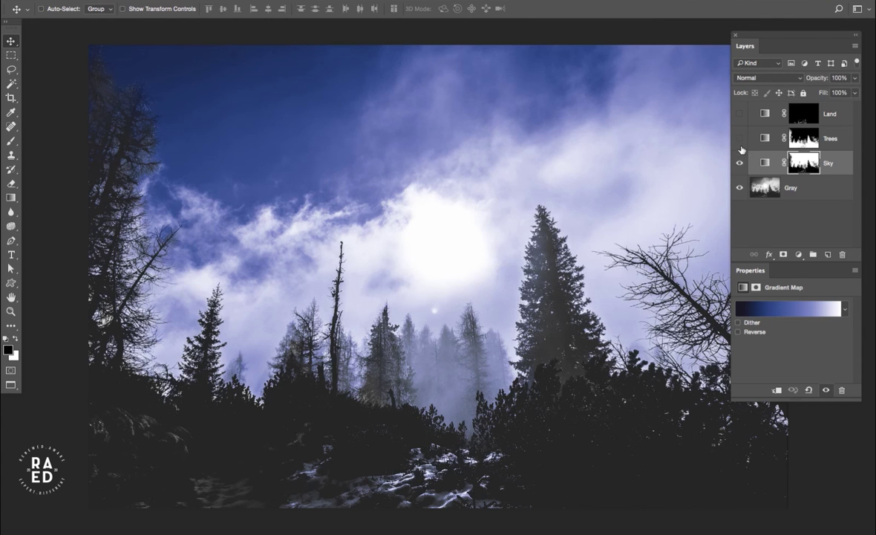
pyautogui.click(740, 138)
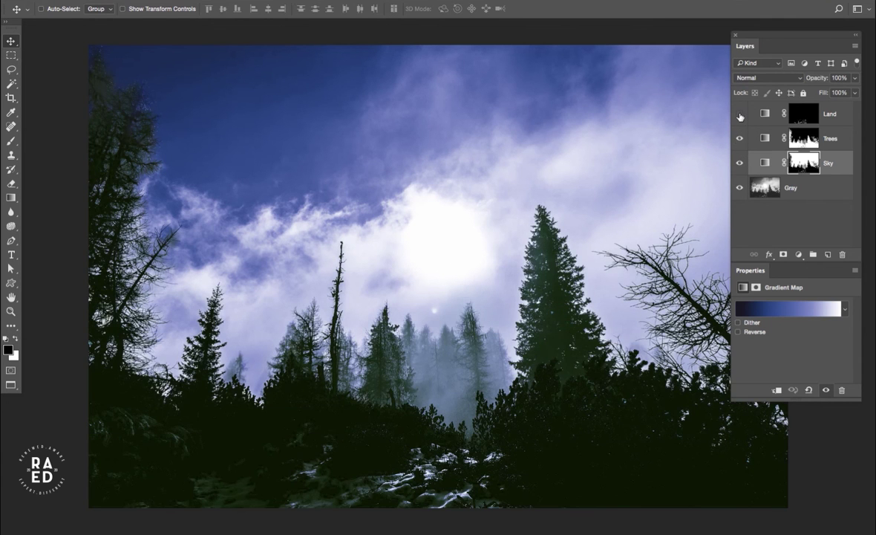
pyautogui.click(739, 114)
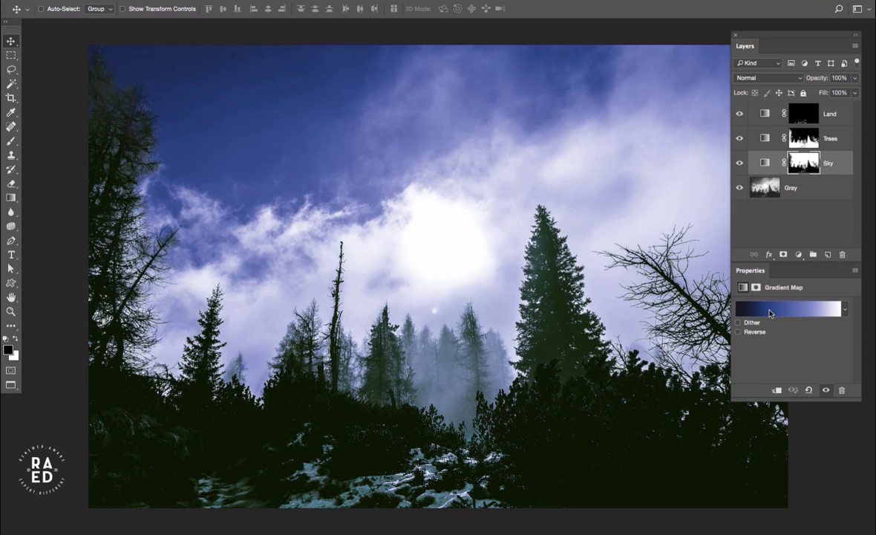
pyautogui.click(770, 314)
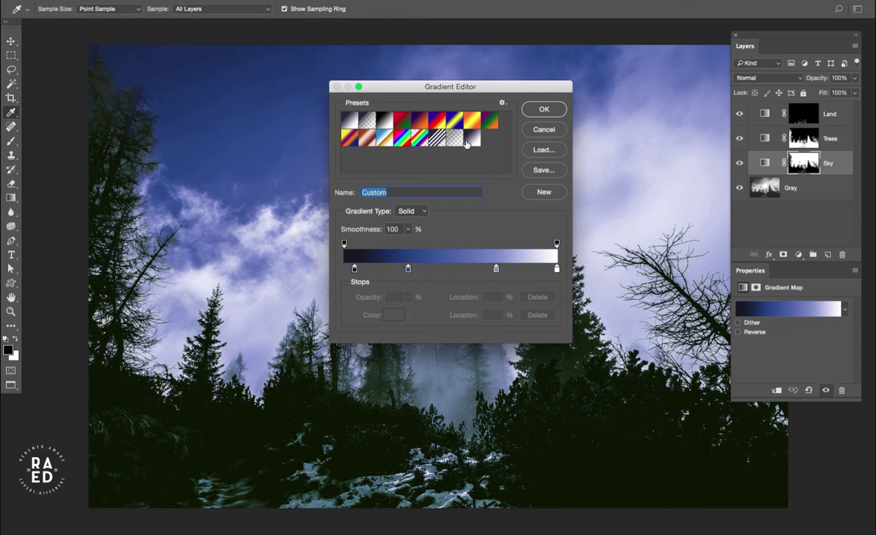
# Set the sky gradient's white stop to 90% and its purple middle stop to 79%
pyautogui.moveTo(445, 88)
pyautogui.mouseDown()
pyautogui.moveTo(237, 145)
pyautogui.moveTo(149, 141)
pyautogui.moveTo(87, 122)
pyautogui.mouseUp()
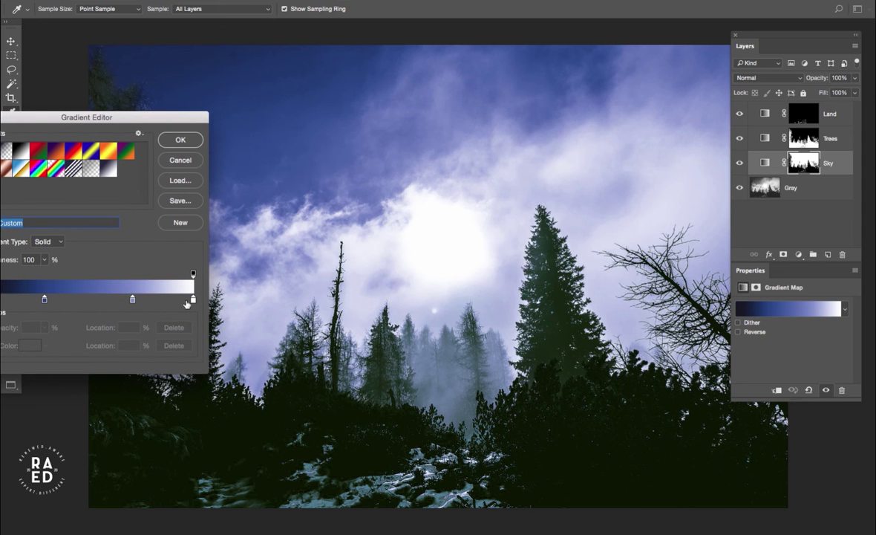
pyautogui.click(193, 300)
pyautogui.moveTo(192, 300)
pyautogui.mouseDown()
pyautogui.moveTo(172, 300)
pyautogui.moveTo(194, 300)
pyautogui.mouseUp()
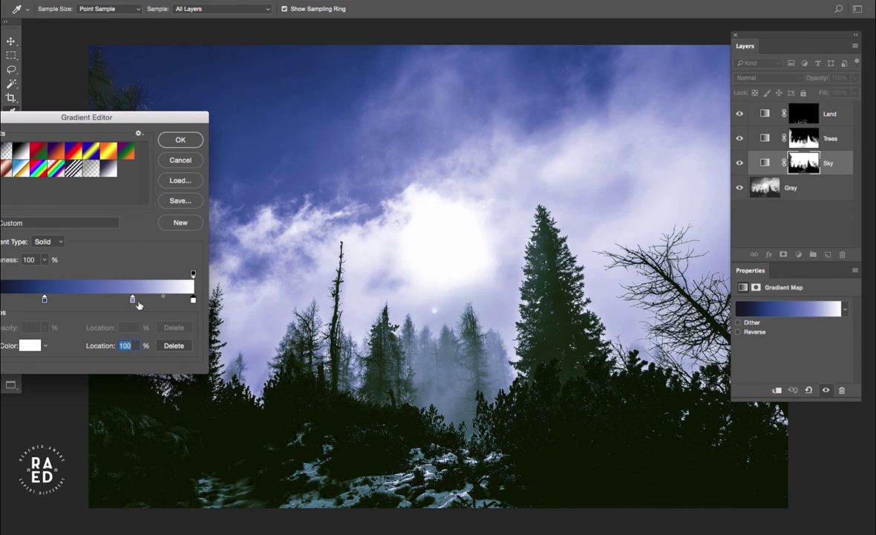
pyautogui.moveTo(133, 301); pyautogui.dragTo(150, 302)
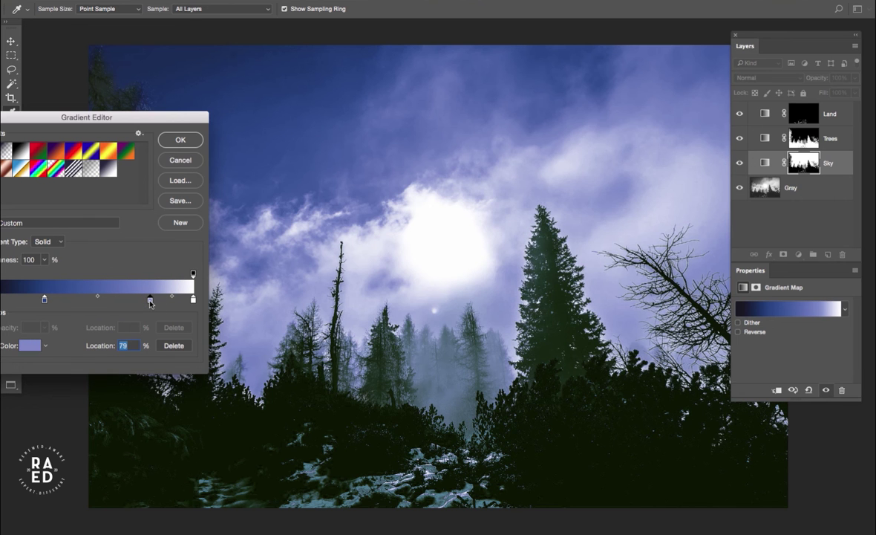